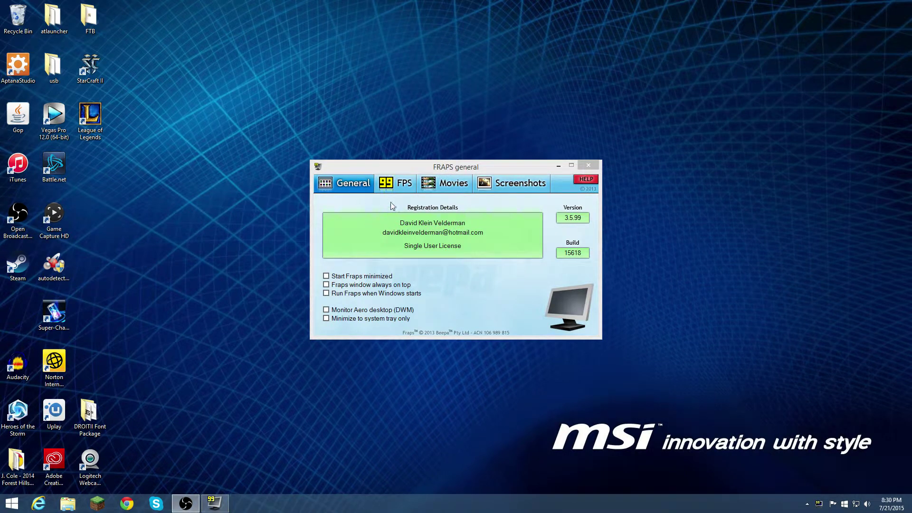
Enable the option that keeps the Fraps window always on top and test it over a Chrome window
{"action": "left_click", "coordinate": [372, 278]}
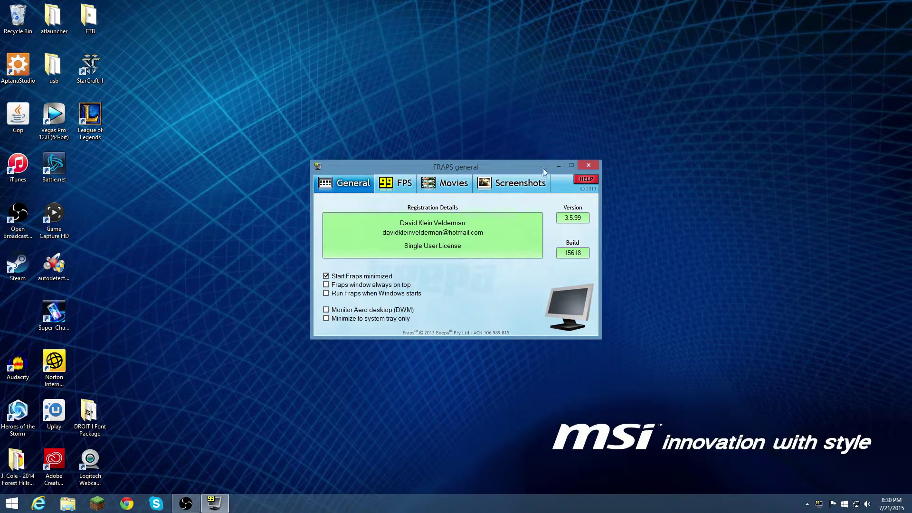
{"action": "left_click", "coordinate": [356, 285]}
{"action": "left_click", "coordinate": [127, 503]}
{"action": "left_click_drag", "start_coordinate": [463, 170], "coordinate": [443, 109]}
{"action": "left_click", "coordinate": [649, 152]}
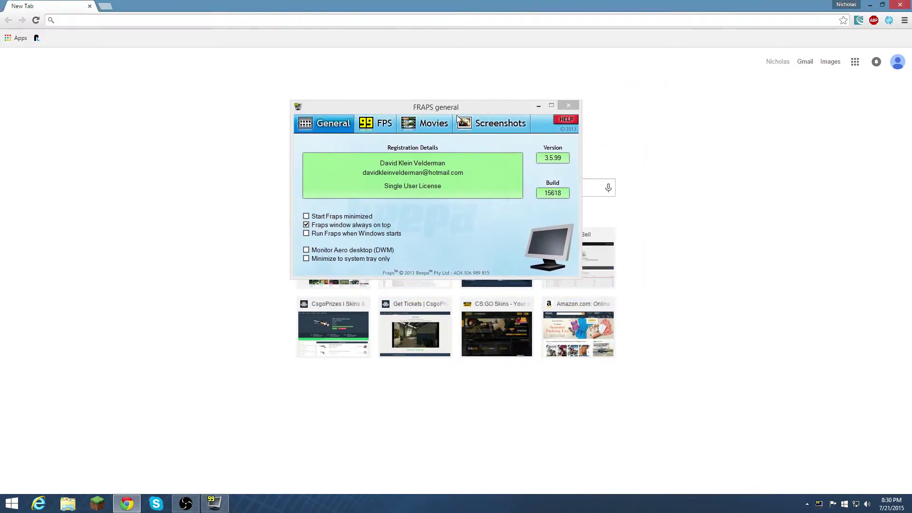
Turn off the always-on-top option and retest the Fraps window against Chrome before closing the browser
{"action": "left_click", "coordinate": [326, 229]}
{"action": "left_click", "coordinate": [726, 145]}
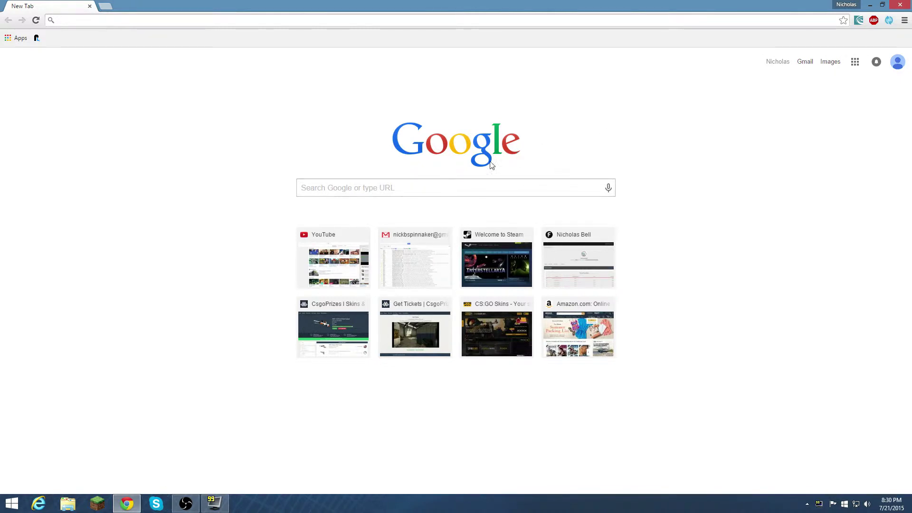
{"action": "left_click", "coordinate": [214, 503]}
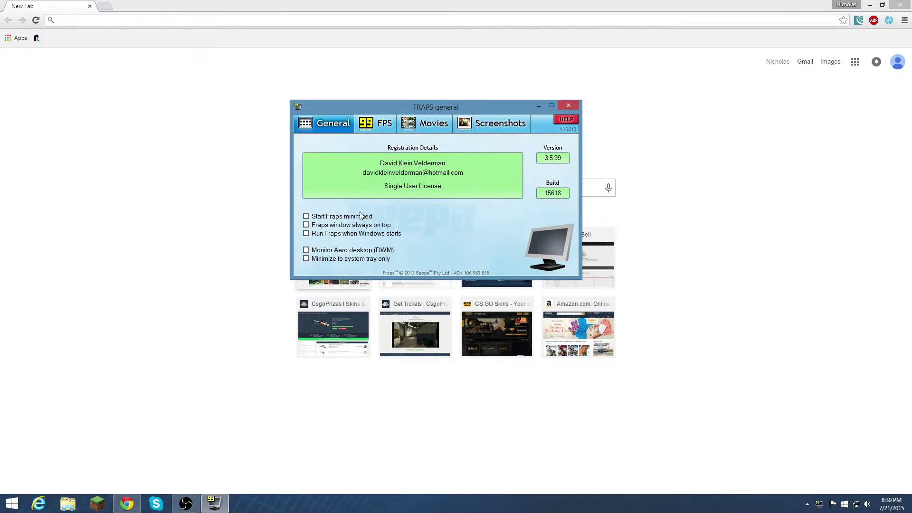
{"action": "left_click_drag", "start_coordinate": [407, 110], "coordinate": [440, 130]}
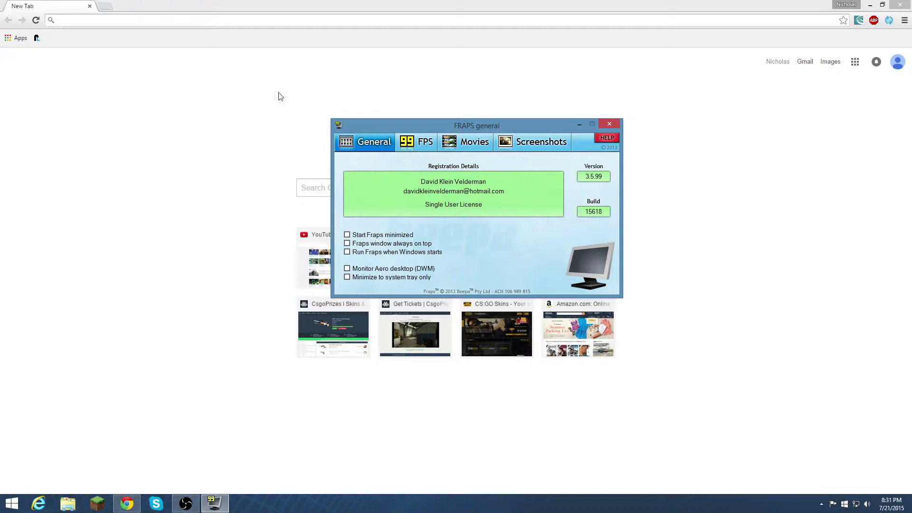
{"action": "left_click", "coordinate": [901, 5]}
{"action": "left_click_drag", "start_coordinate": [491, 127], "coordinate": [480, 125]}
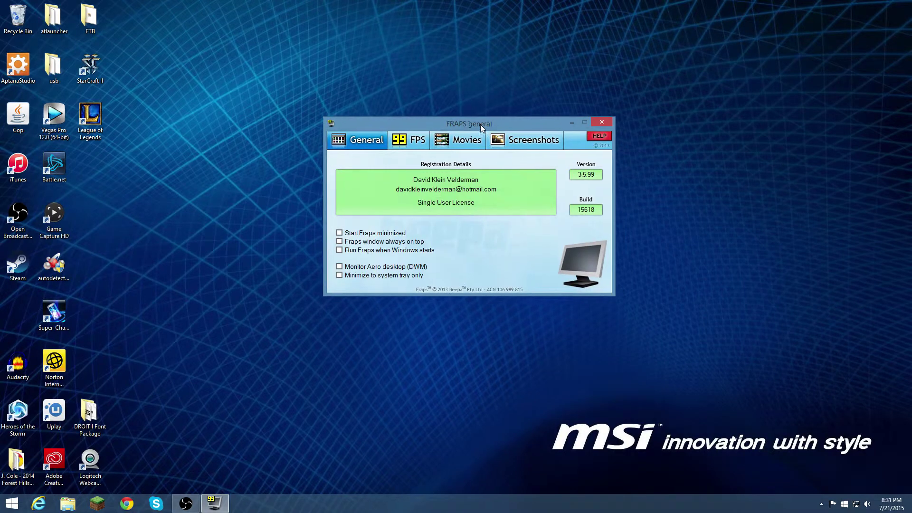
In the FPS settings, try the bottom-left and top-right overlay corners and return the overlay to the top-left corner
{"action": "left_click", "coordinate": [400, 139]}
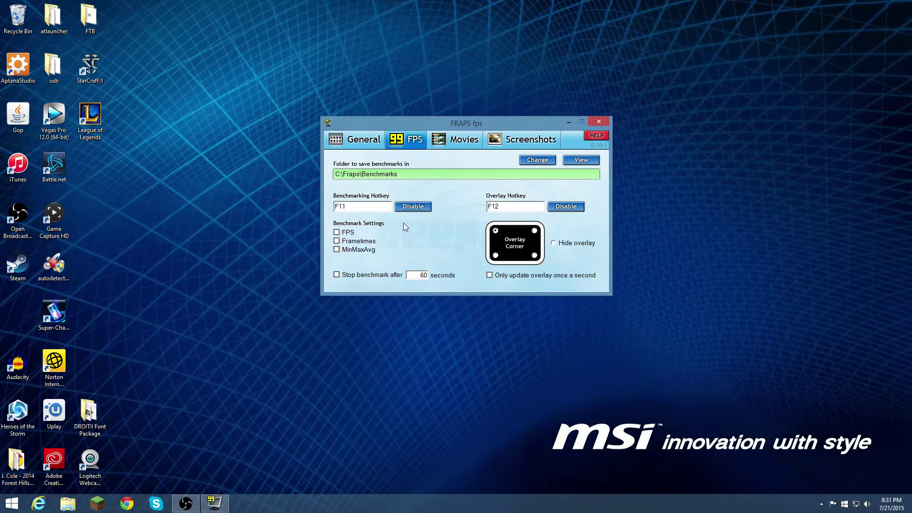
{"action": "left_click", "coordinate": [496, 255]}
{"action": "left_click", "coordinate": [535, 231]}
{"action": "left_click", "coordinate": [496, 231]}
{"action": "left_click", "coordinate": [496, 231]}
Display the movie capture settings after a second look at the FPS settings
{"action": "left_click", "coordinate": [457, 142]}
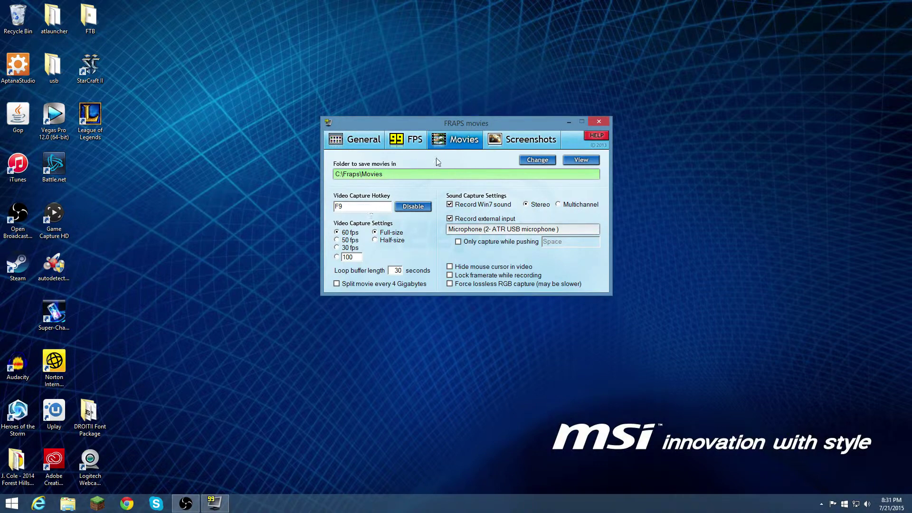
{"action": "left_click", "coordinate": [417, 143]}
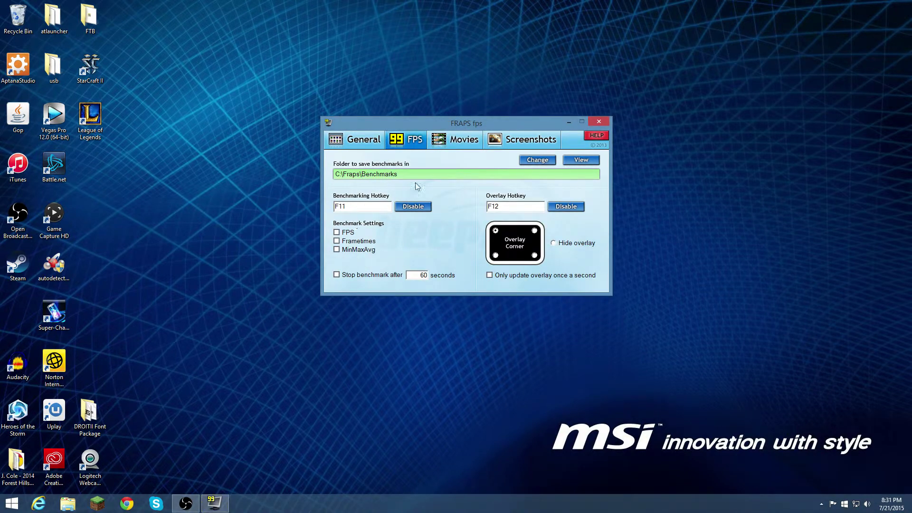
{"action": "left_click", "coordinate": [452, 143]}
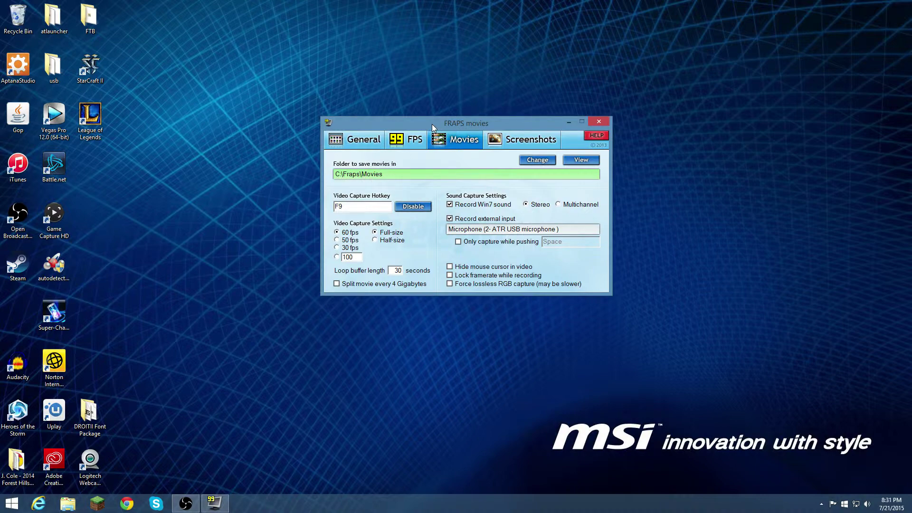
Browse to C:\Fraps\Movies in File Explorer to view the saved recordings, and close the folder window
{"action": "left_click", "coordinate": [68, 503]}
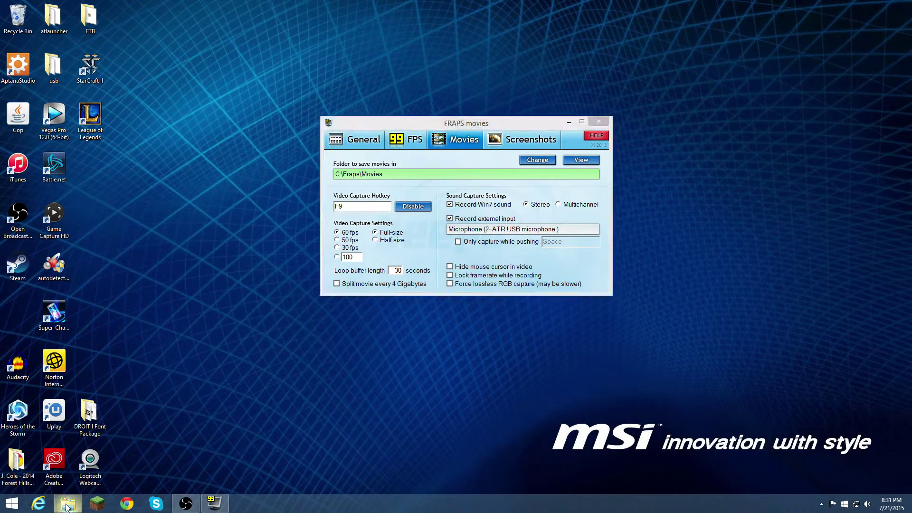
{"action": "left_click_drag", "start_coordinate": [541, 93], "coordinate": [506, 93]}
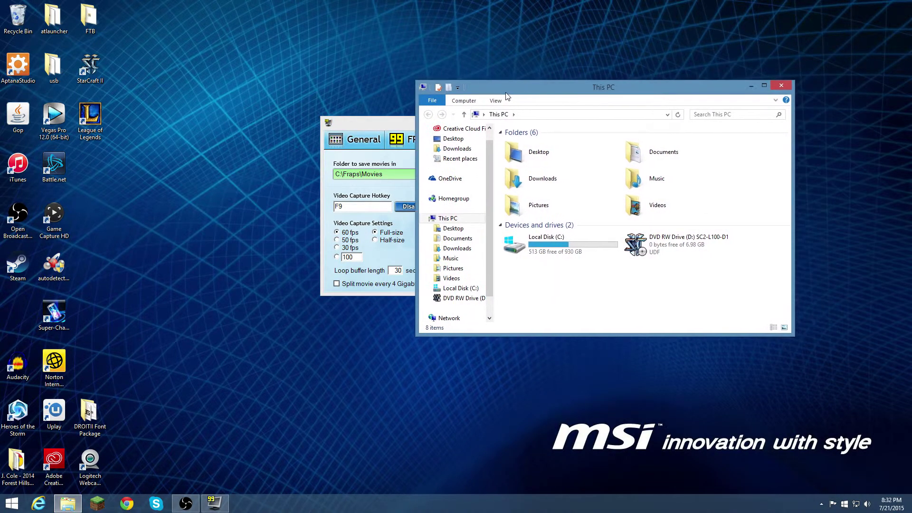
{"action": "double_click", "coordinate": [559, 238]}
{"action": "double_click", "coordinate": [534, 153]}
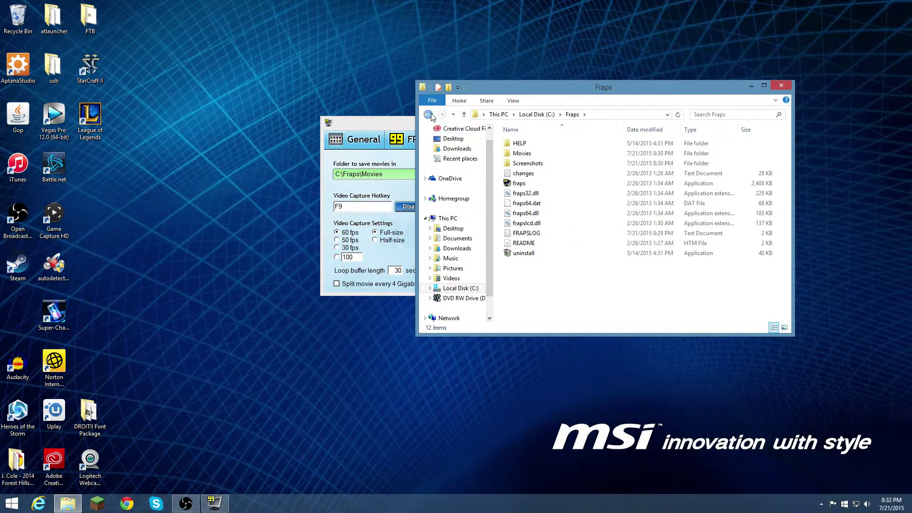
{"action": "left_click", "coordinate": [432, 114]}
{"action": "left_click", "coordinate": [432, 114]}
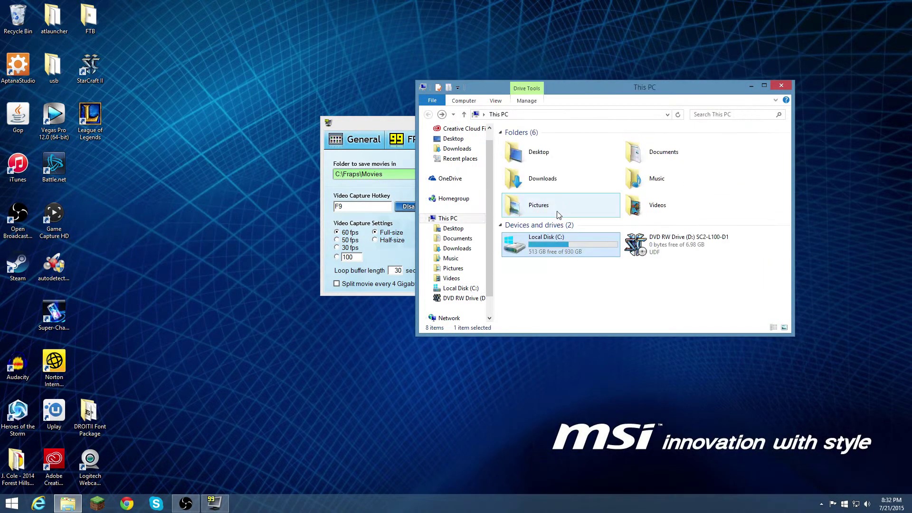
{"action": "double_click", "coordinate": [548, 243]}
{"action": "double_click", "coordinate": [525, 156]}
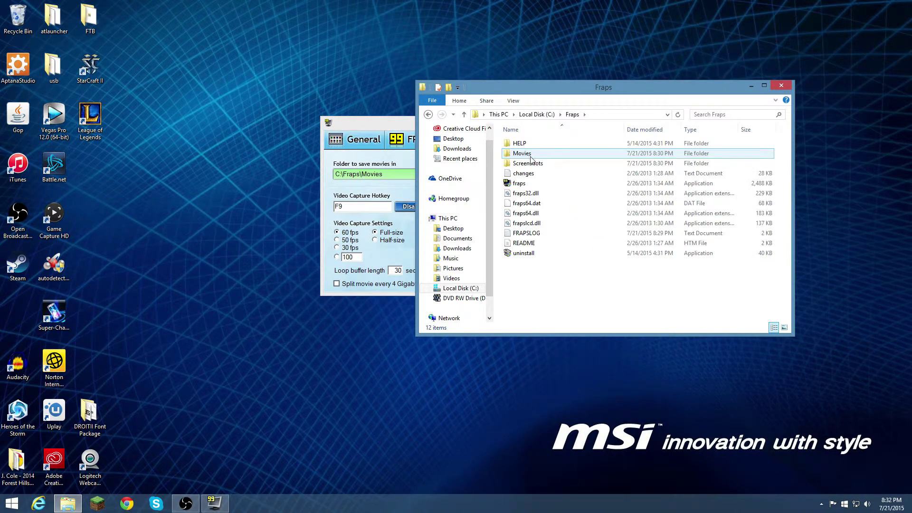
{"action": "double_click", "coordinate": [528, 154]}
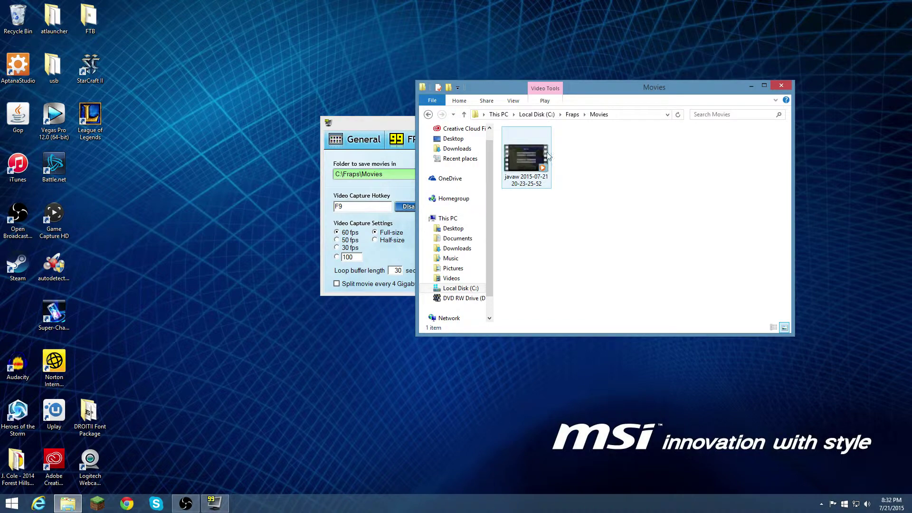
{"action": "left_click", "coordinate": [788, 86]}
Try the 30 fps video capture rate and set it back to 60 fps
{"action": "left_click_drag", "start_coordinate": [515, 117], "coordinate": [612, 85]}
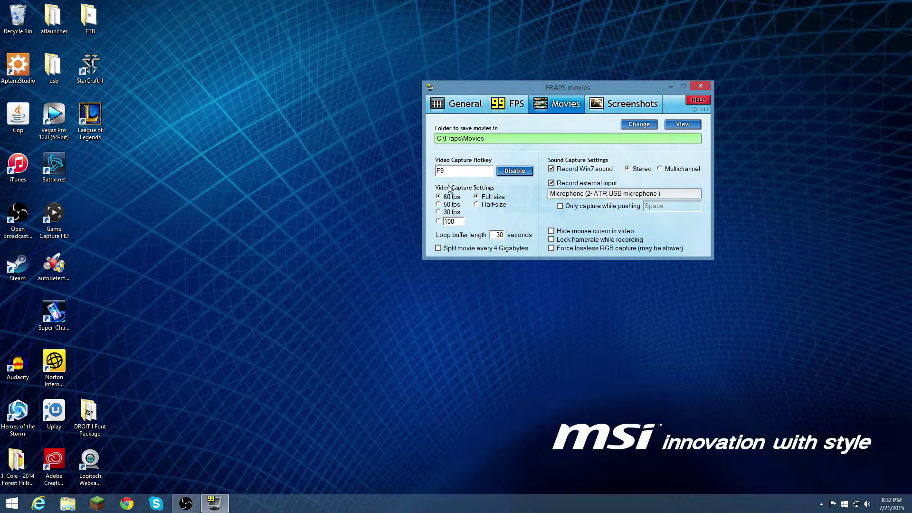
{"action": "left_click", "coordinate": [451, 212]}
{"action": "left_click", "coordinate": [452, 193]}
Check which microphone is the default recording device in the Windows sound settings, and close the dialog
{"action": "right_click", "coordinate": [868, 505]}
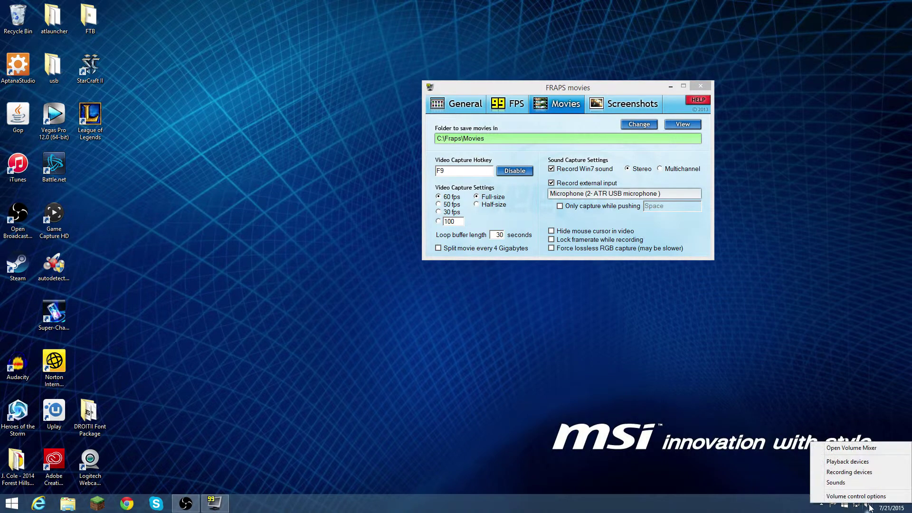
{"action": "left_click", "coordinate": [858, 473]}
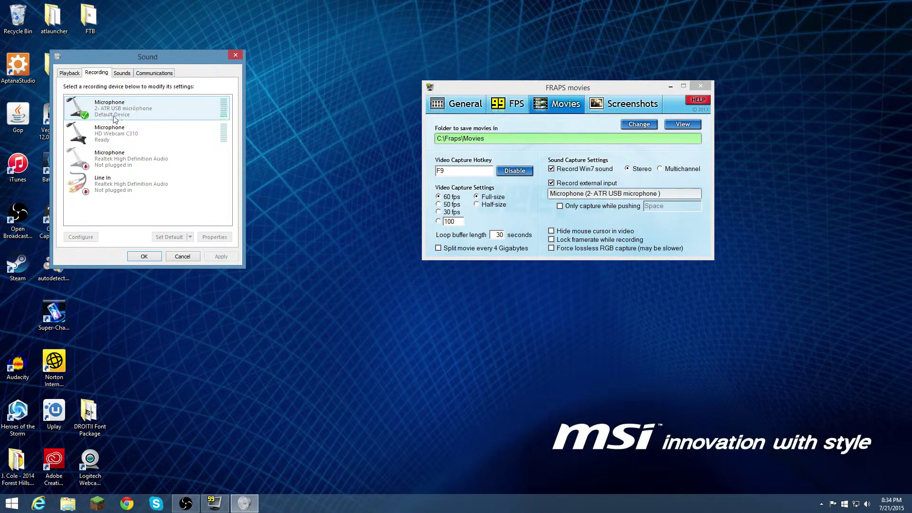
{"action": "left_click", "coordinate": [138, 118]}
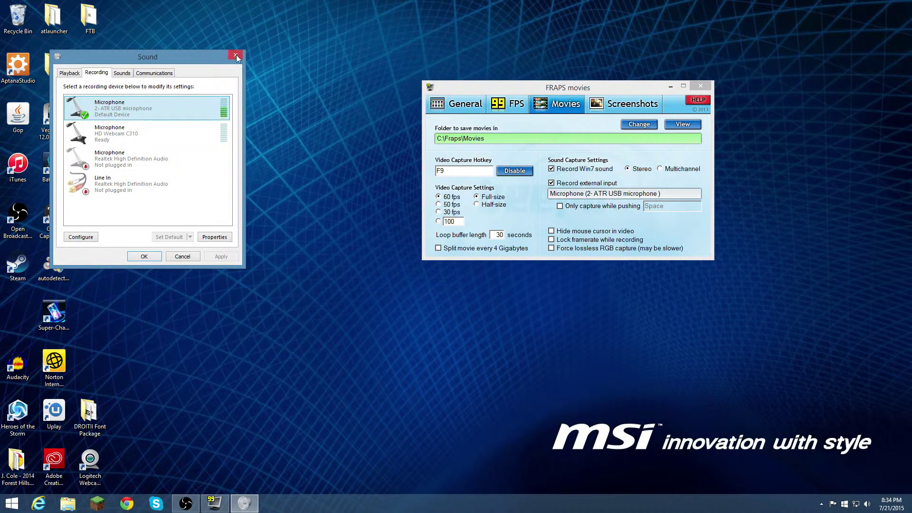
{"action": "left_click", "coordinate": [236, 55]}
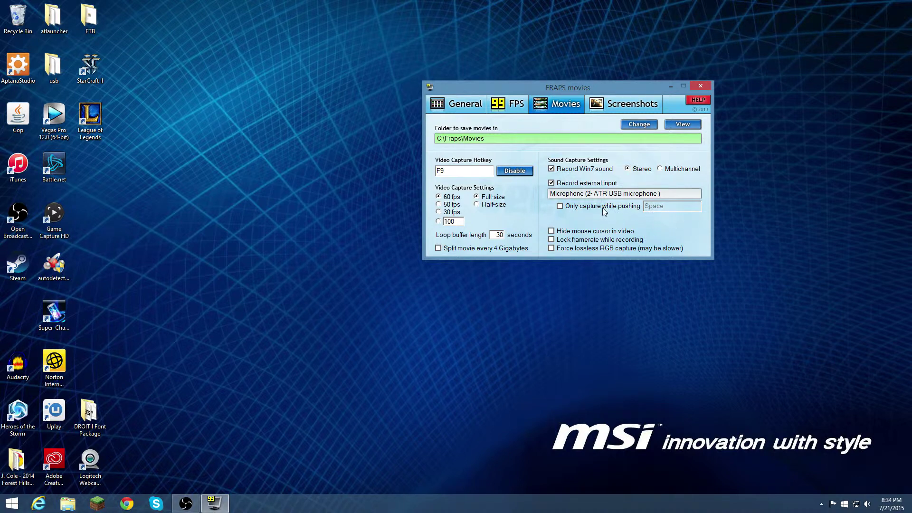
Try the optional movie settings: capture only while pushing Space, hide mouse cursor, lock framerate and force lossless RGB capture
{"action": "left_click", "coordinate": [561, 206]}
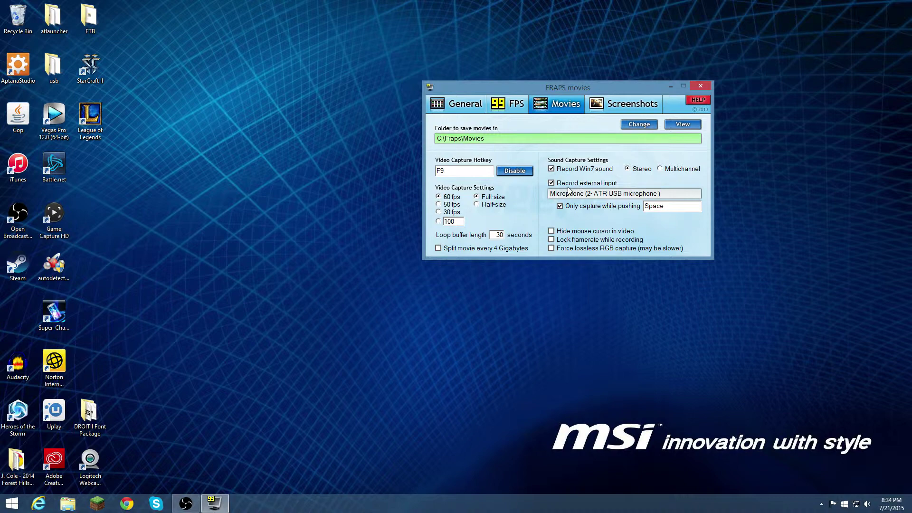
{"action": "left_click", "coordinate": [581, 207]}
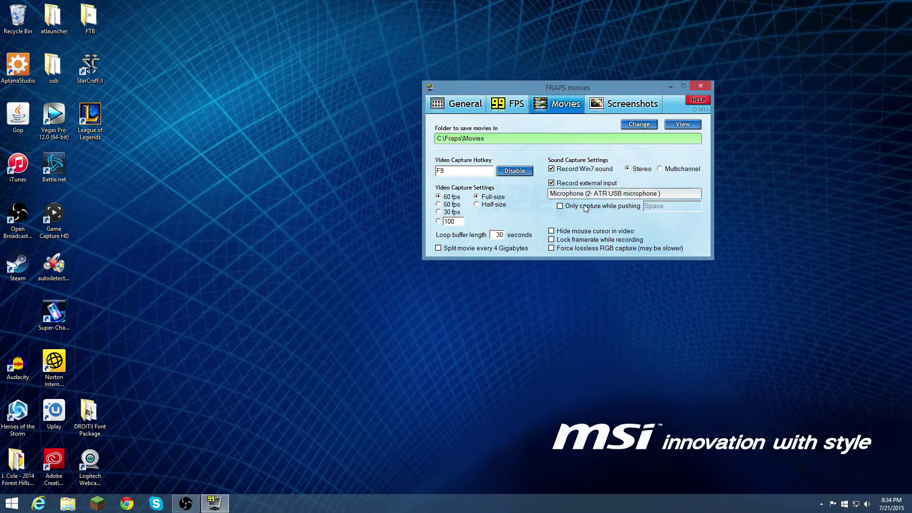
{"action": "left_click", "coordinate": [595, 232]}
{"action": "left_click", "coordinate": [563, 232]}
{"action": "left_click", "coordinate": [573, 240]}
{"action": "left_click", "coordinate": [583, 241]}
{"action": "left_click", "coordinate": [645, 247]}
Show the screenshot settings and view the C:\Fraps\Screenshots folder in File Explorer, closing the folder window when done
{"action": "left_click", "coordinate": [608, 112]}
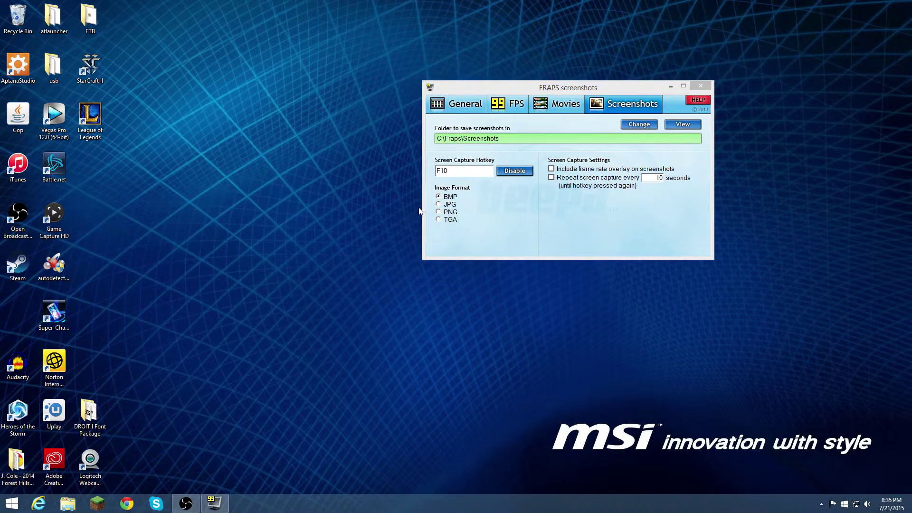
{"action": "left_click", "coordinate": [68, 503]}
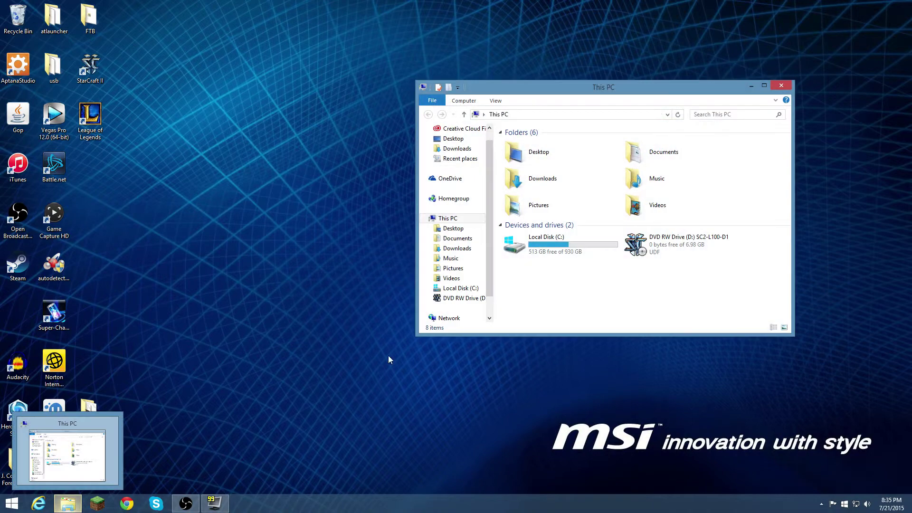
{"action": "double_click", "coordinate": [561, 244]}
{"action": "double_click", "coordinate": [544, 154]}
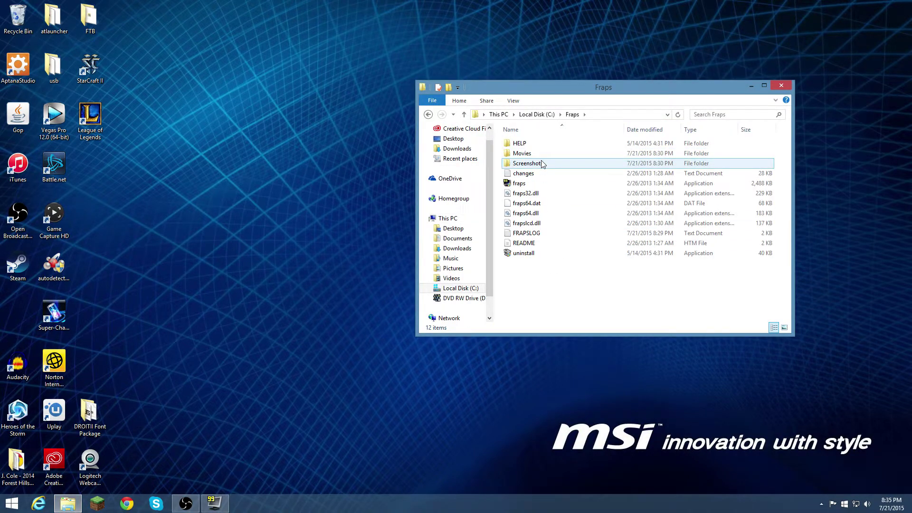
{"action": "double_click", "coordinate": [541, 162]}
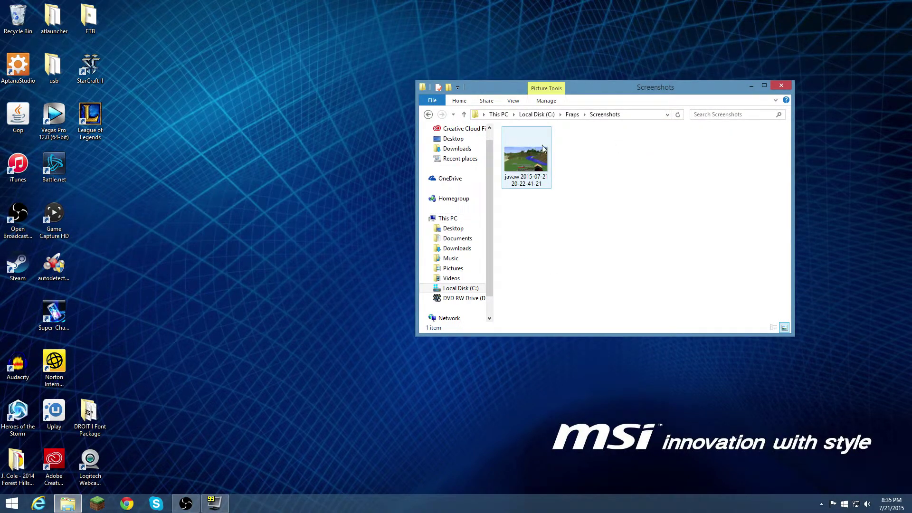
{"action": "left_click", "coordinate": [775, 89]}
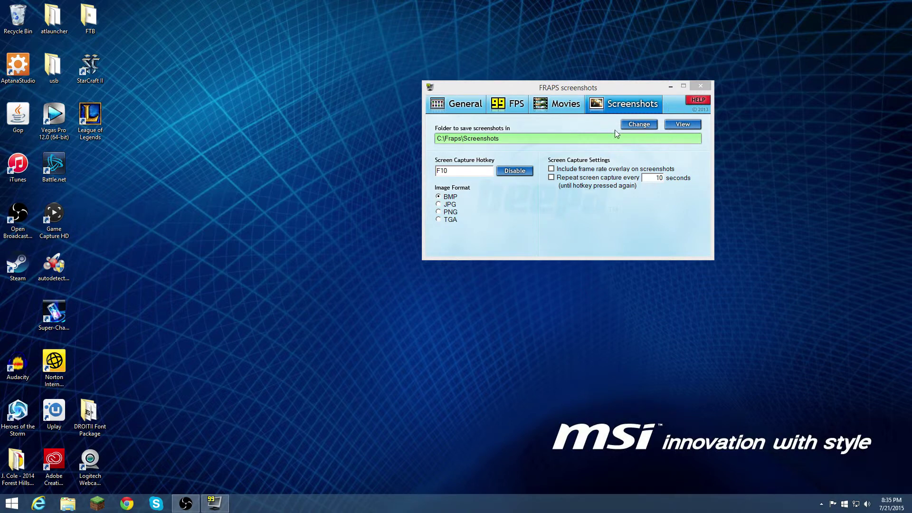
{"action": "left_click", "coordinate": [544, 108]}
{"action": "left_click", "coordinate": [503, 112]}
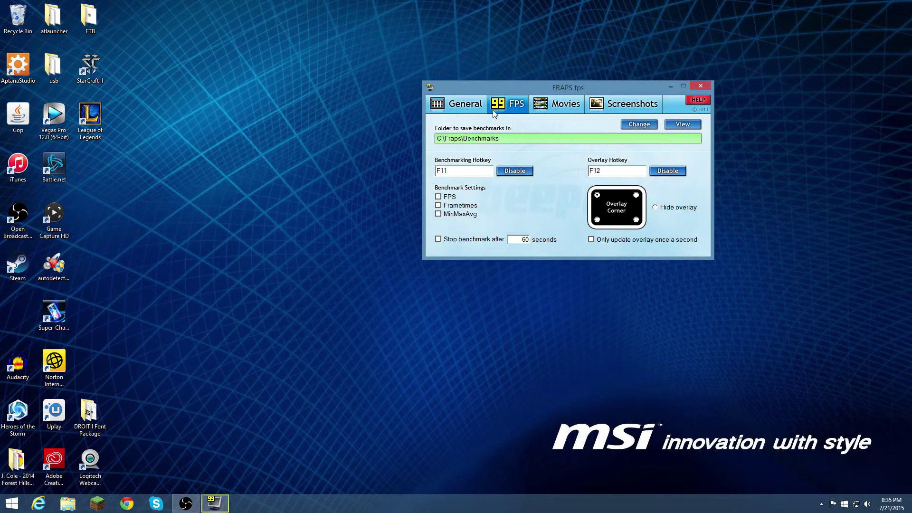
{"action": "left_click_drag", "start_coordinate": [615, 89], "coordinate": [497, 164]}
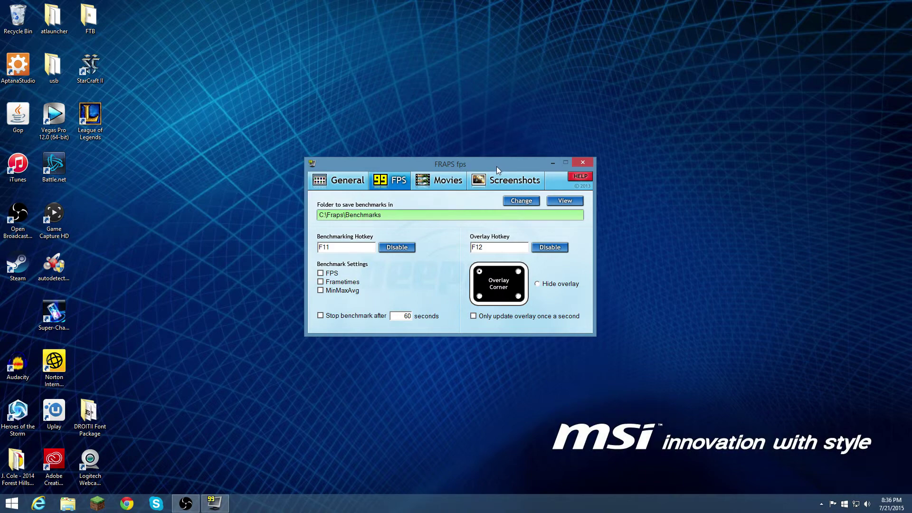
{"action": "left_click", "coordinate": [489, 179]}
{"action": "left_click", "coordinate": [416, 185]}
{"action": "left_click", "coordinate": [404, 183]}
{"action": "left_click", "coordinate": [428, 182]}
{"action": "left_click", "coordinate": [495, 183]}
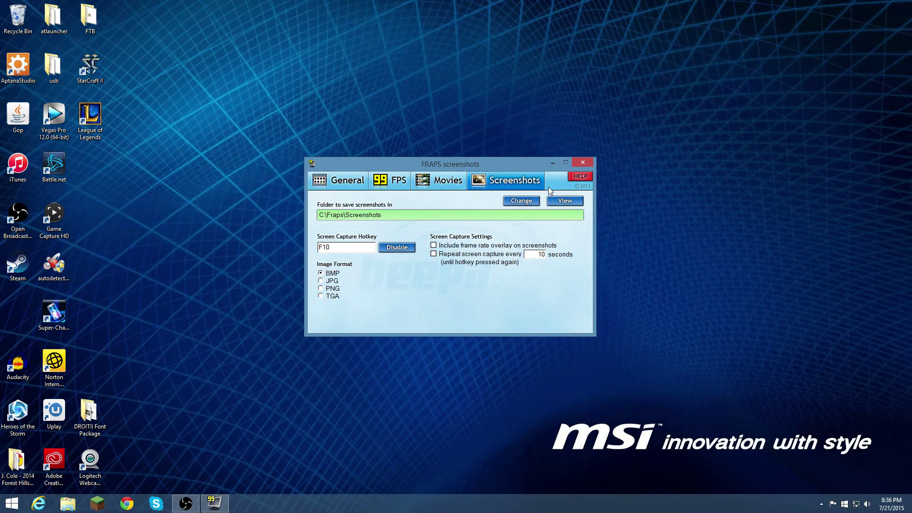